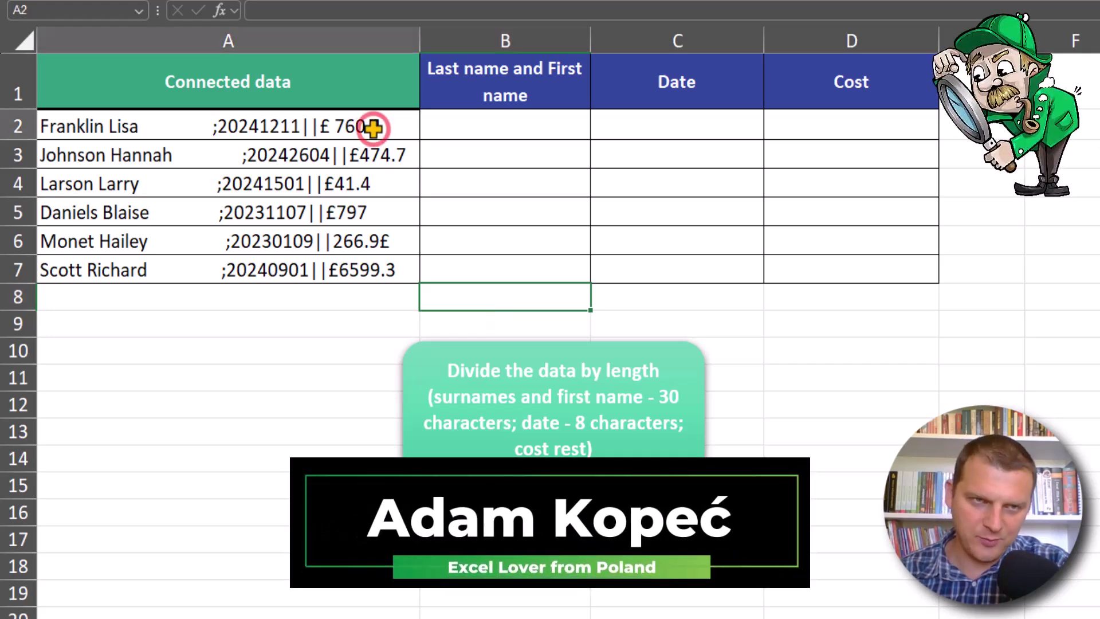
Select the six combined name-date-cost entries in cells A2:A7
drag(373, 128, 374, 258)
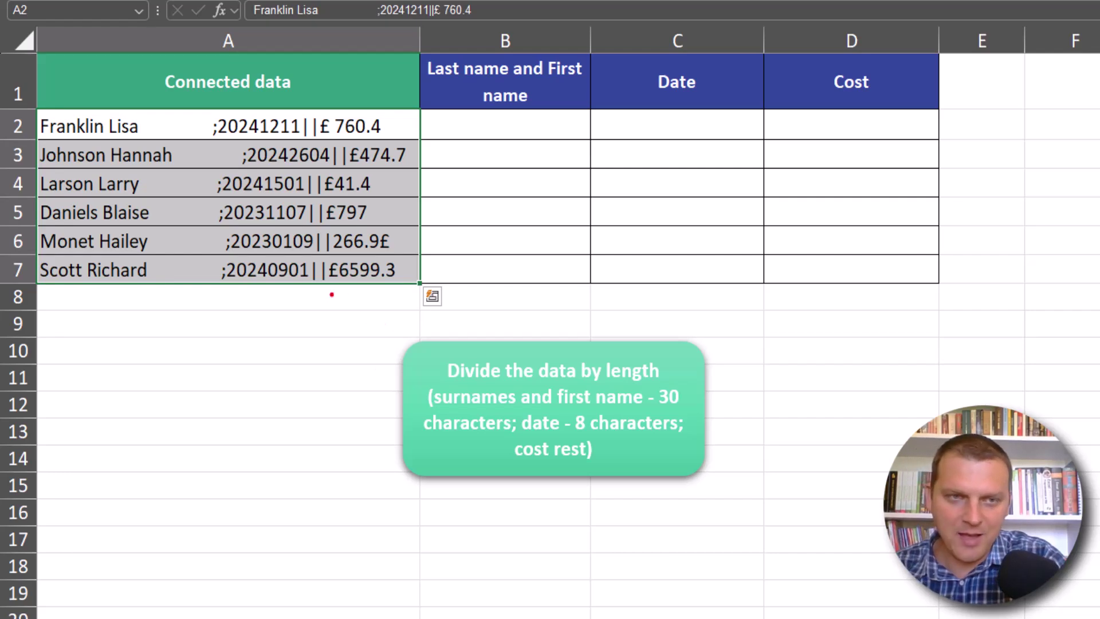
drag(331, 293, 402, 292)
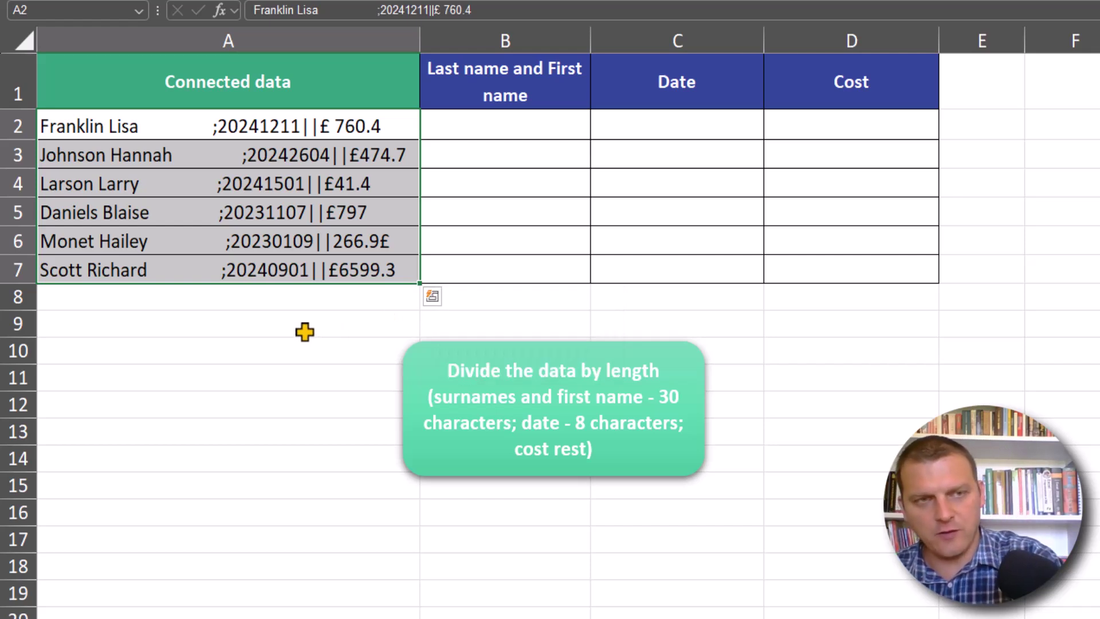
drag(215, 321, 220, 294)
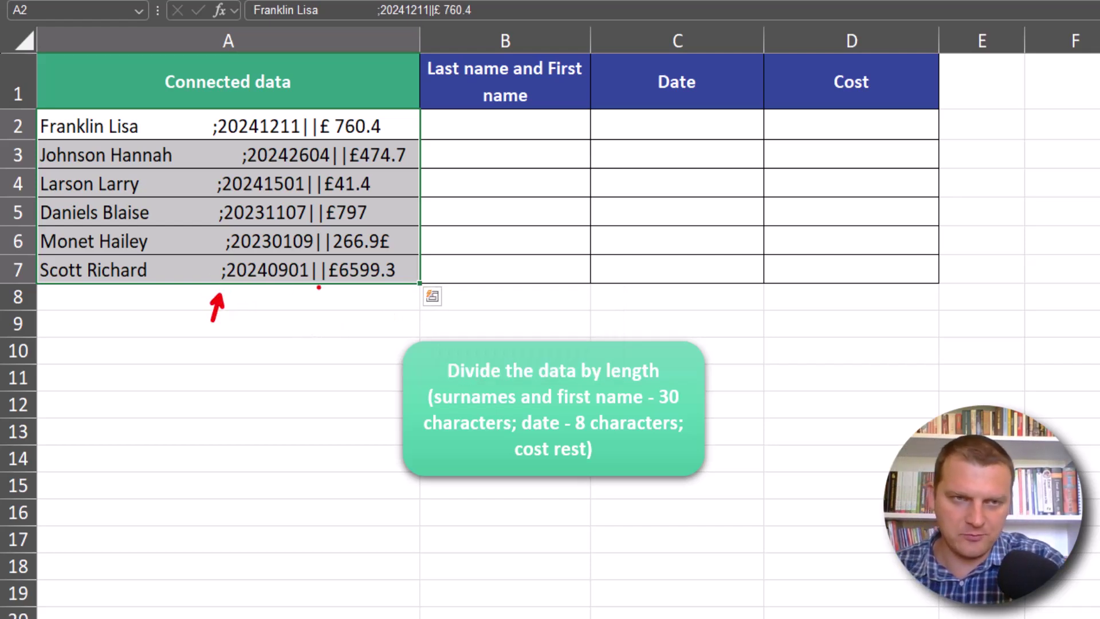
drag(331, 321, 320, 289)
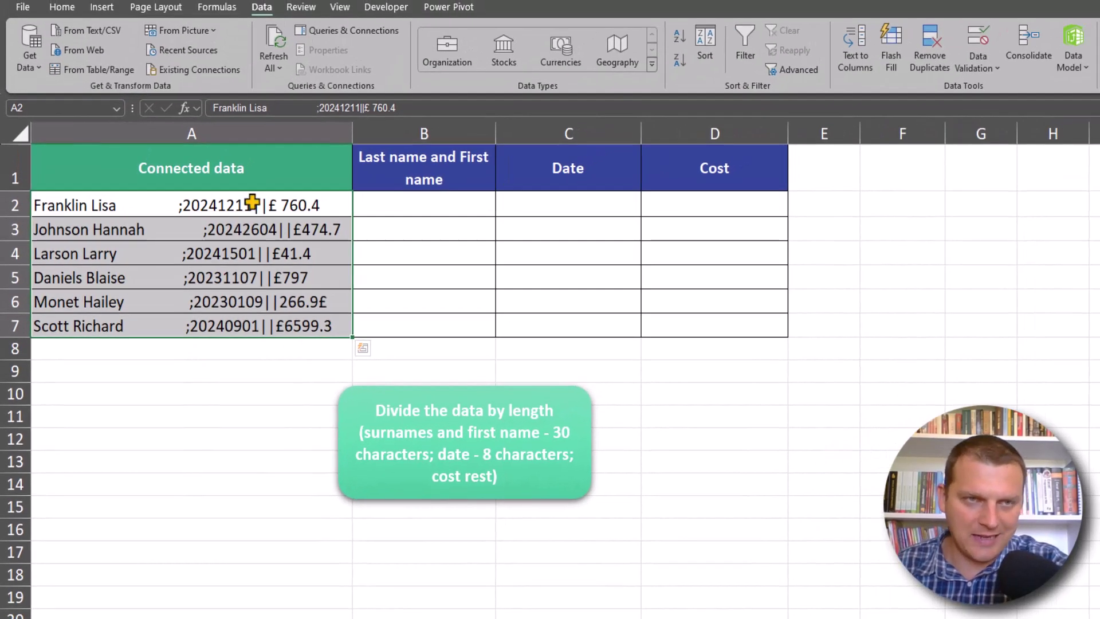
Reselect A2:A7 and start Text to Columns in Fixed width mode, advancing to step 2
drag(252, 202, 244, 313)
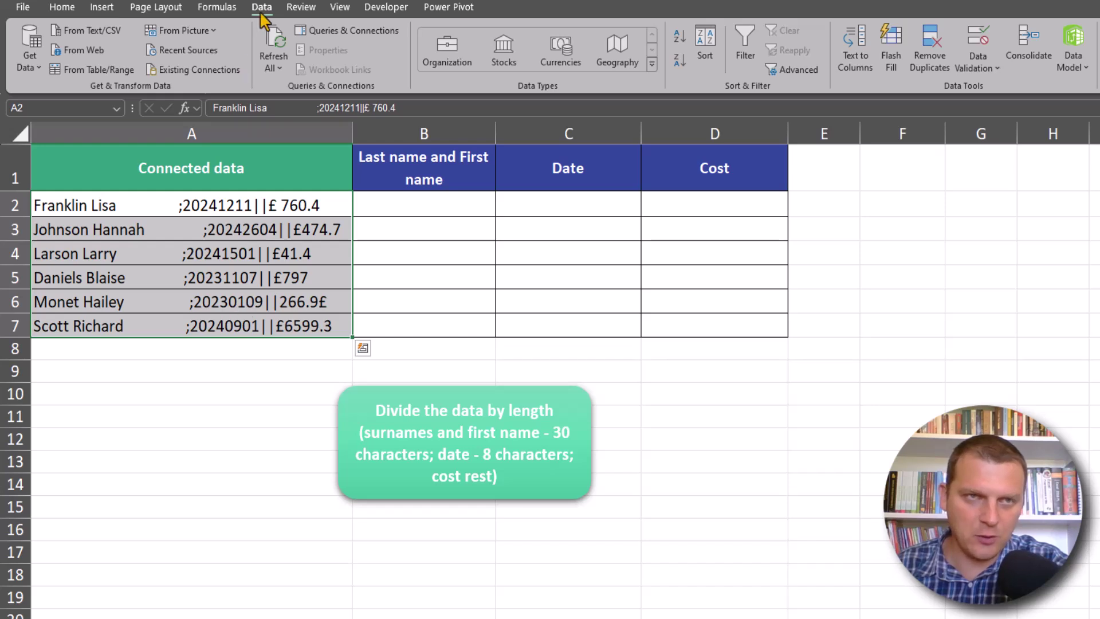
click(855, 48)
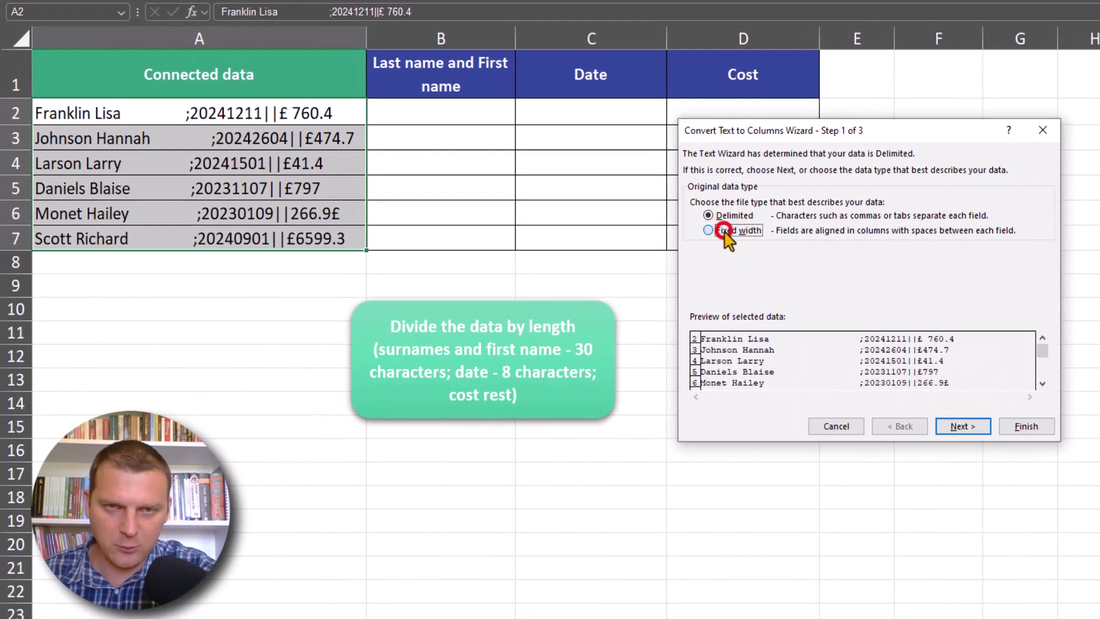
click(716, 259)
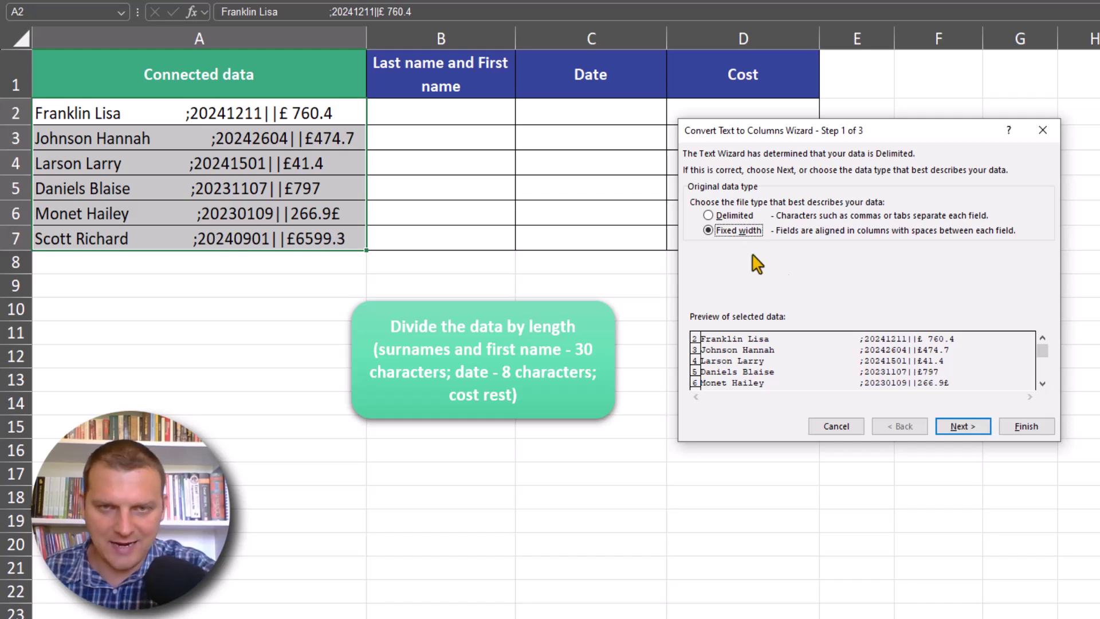
click(959, 429)
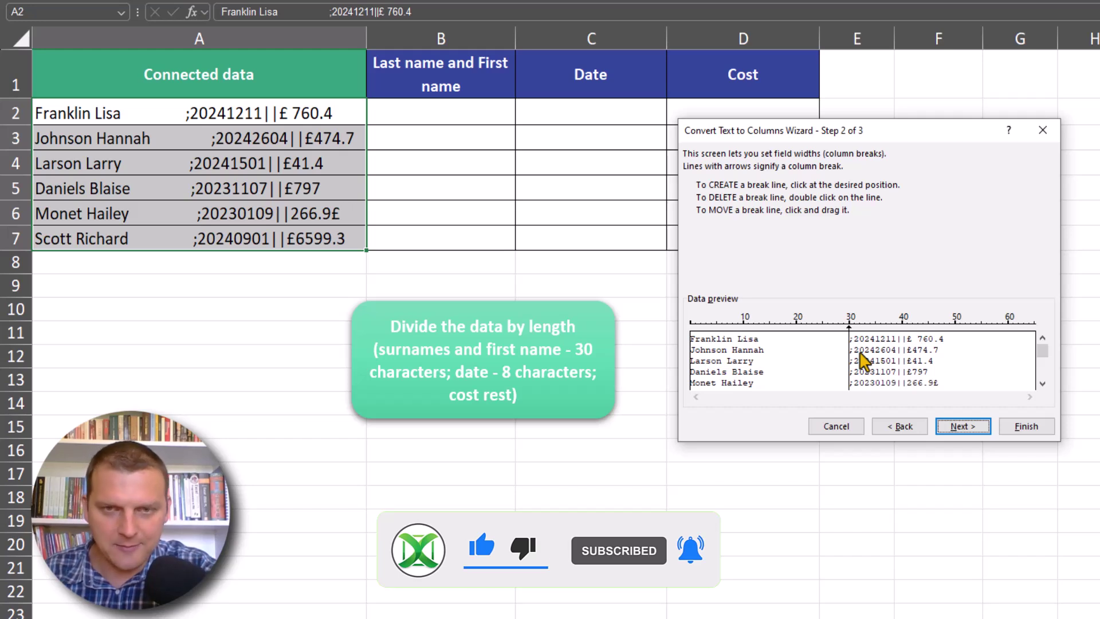
Add column breaks at 31, 39 and 41, discard a trial break at 20/24, and continue
click(853, 351)
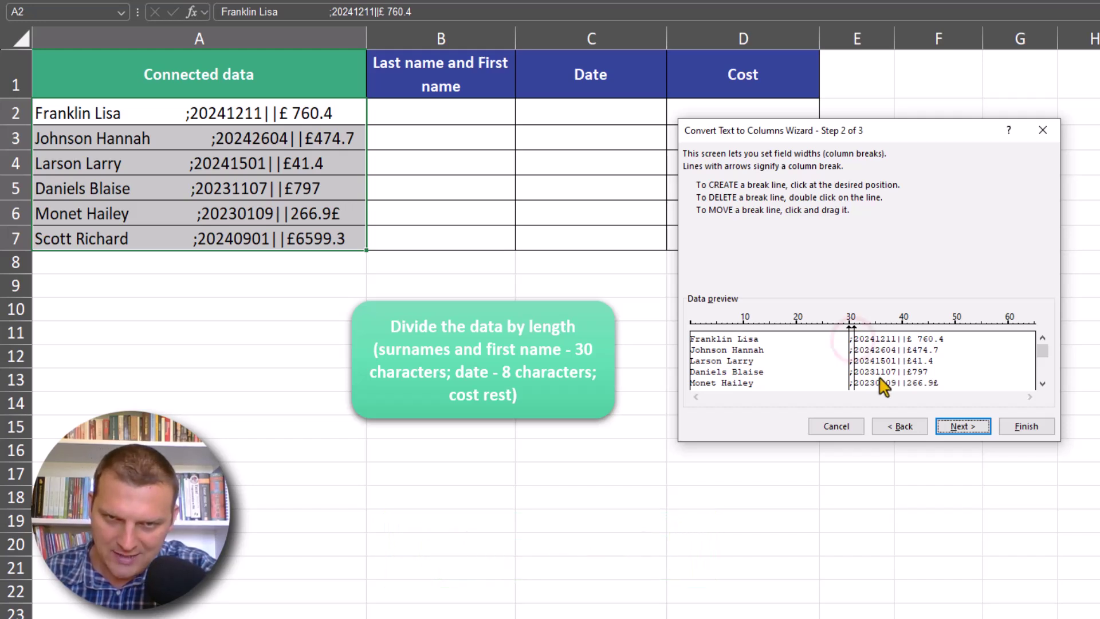
click(897, 353)
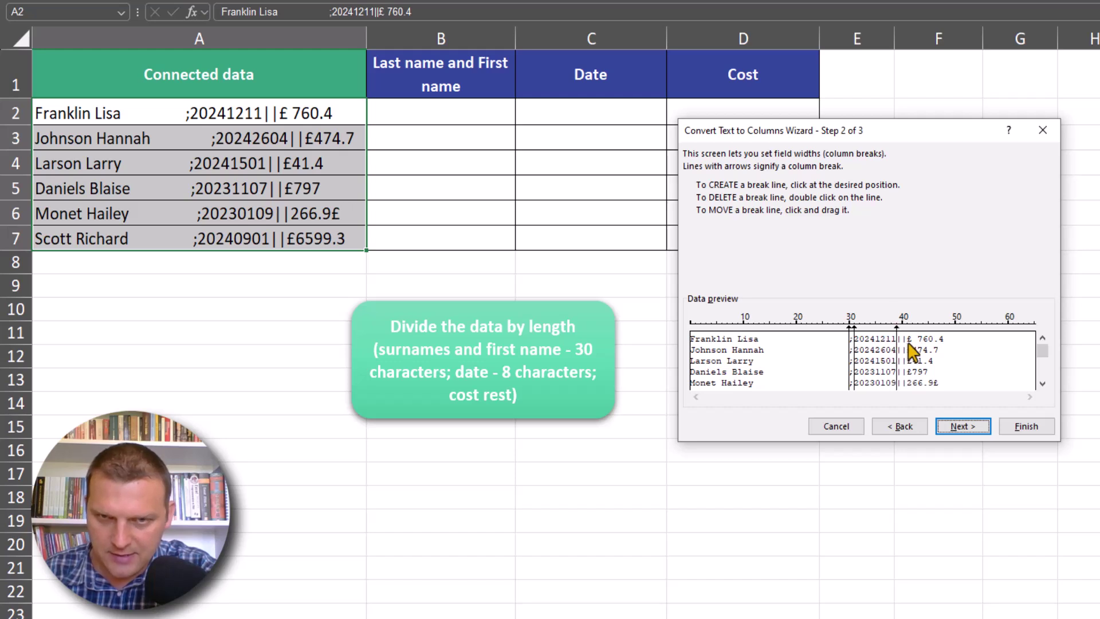
click(907, 346)
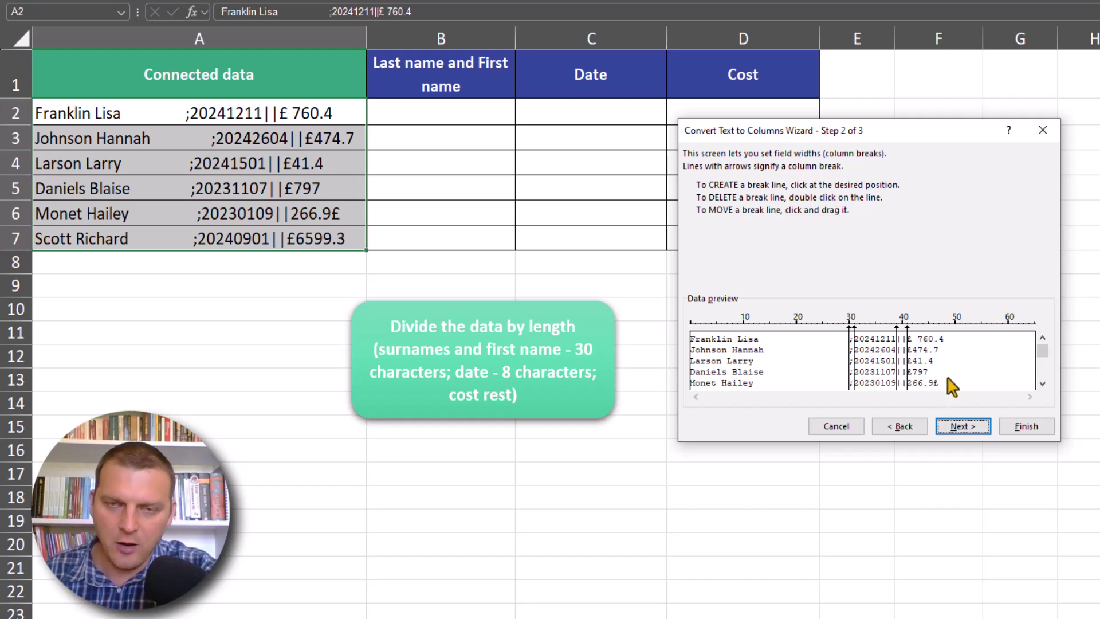
click(798, 341)
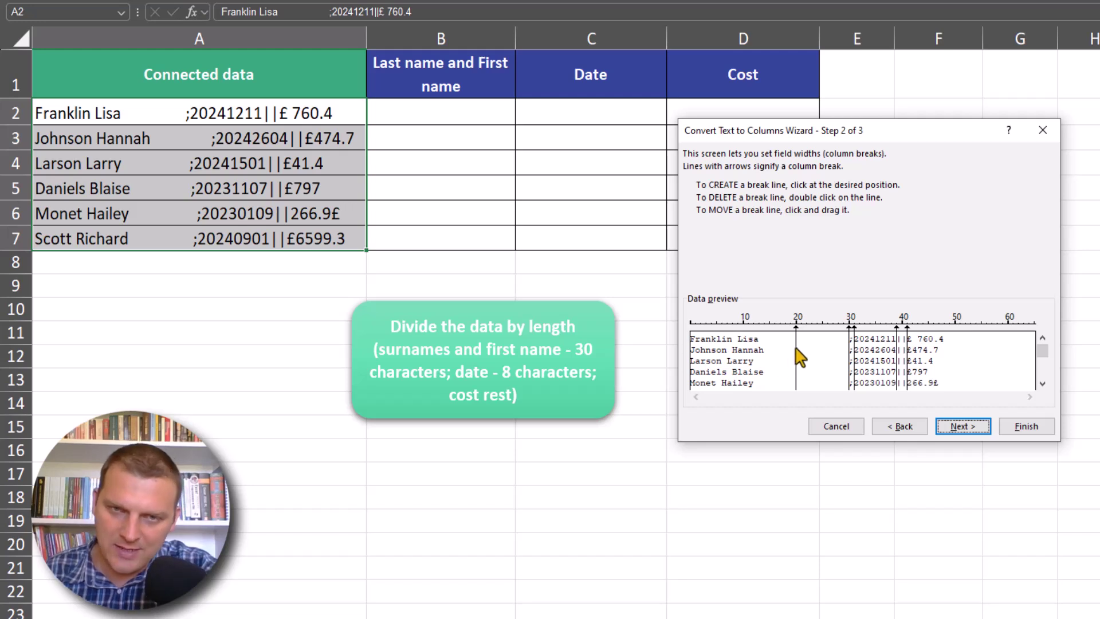
double_click(796, 345)
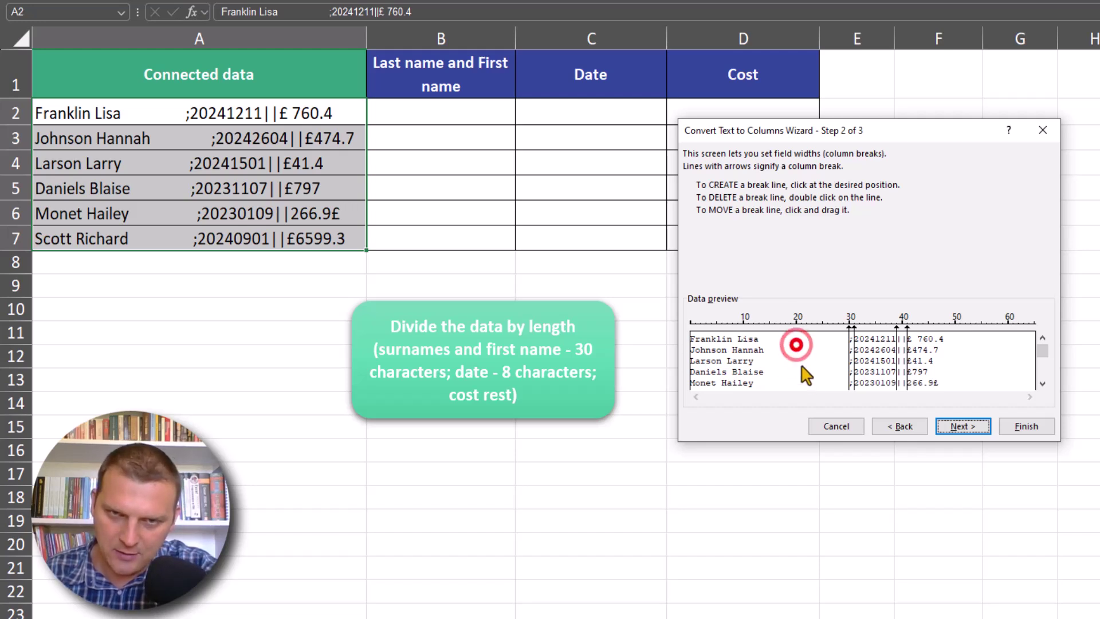
click(796, 342)
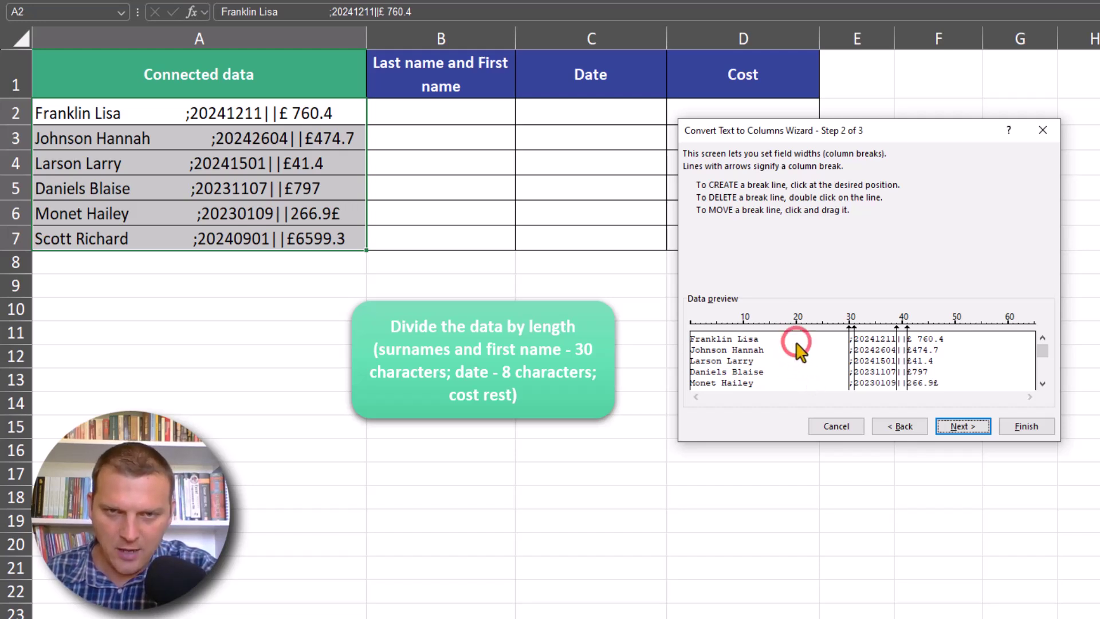
drag(796, 345, 817, 351)
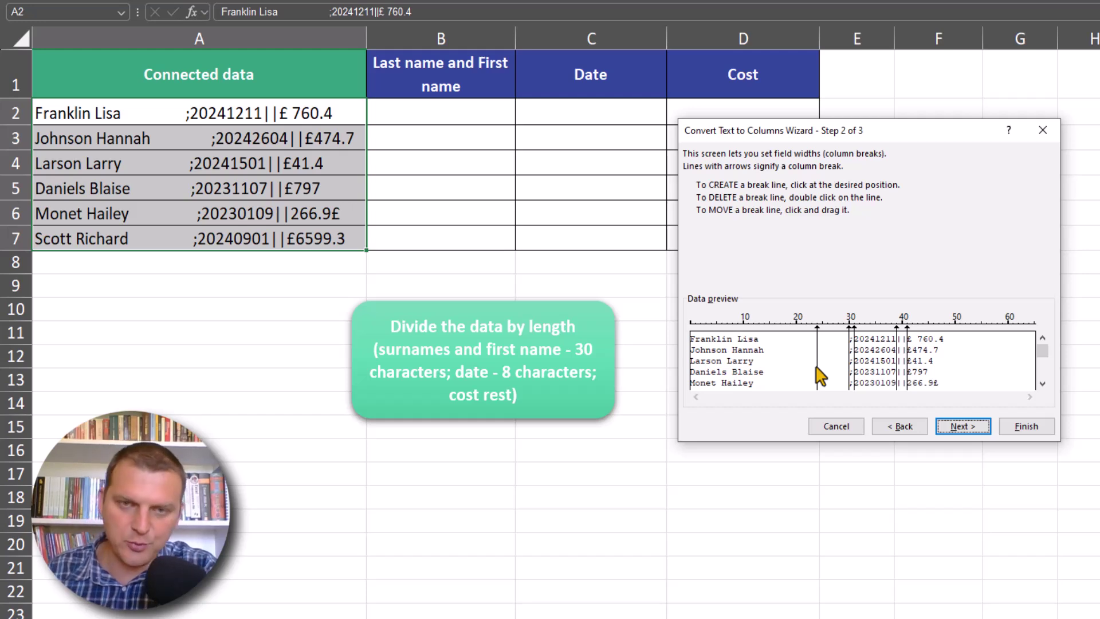
double_click(817, 367)
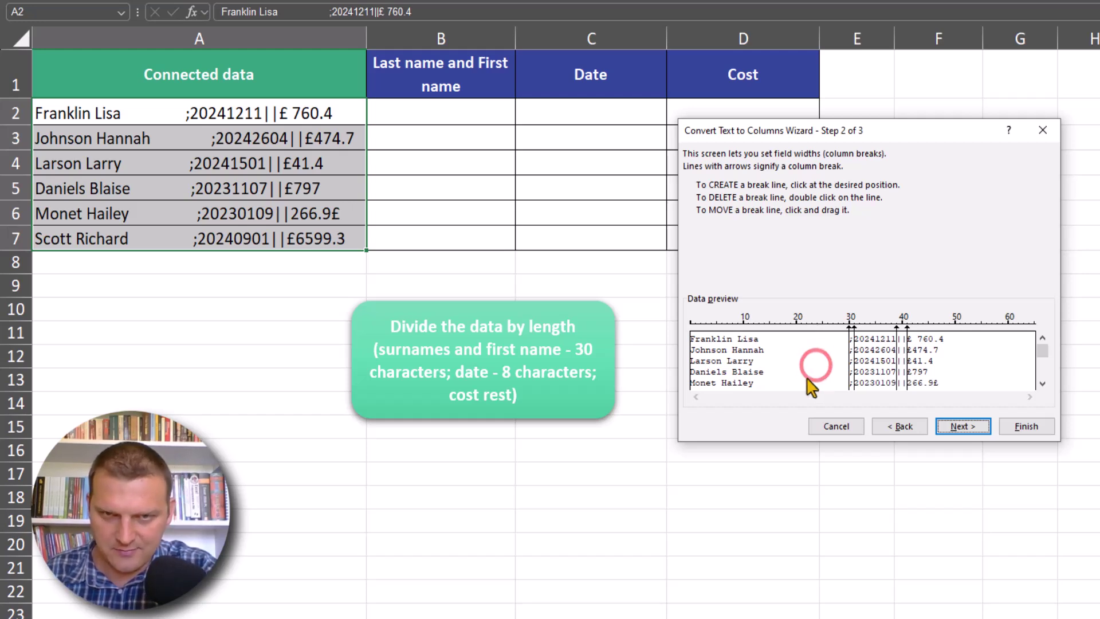
click(974, 430)
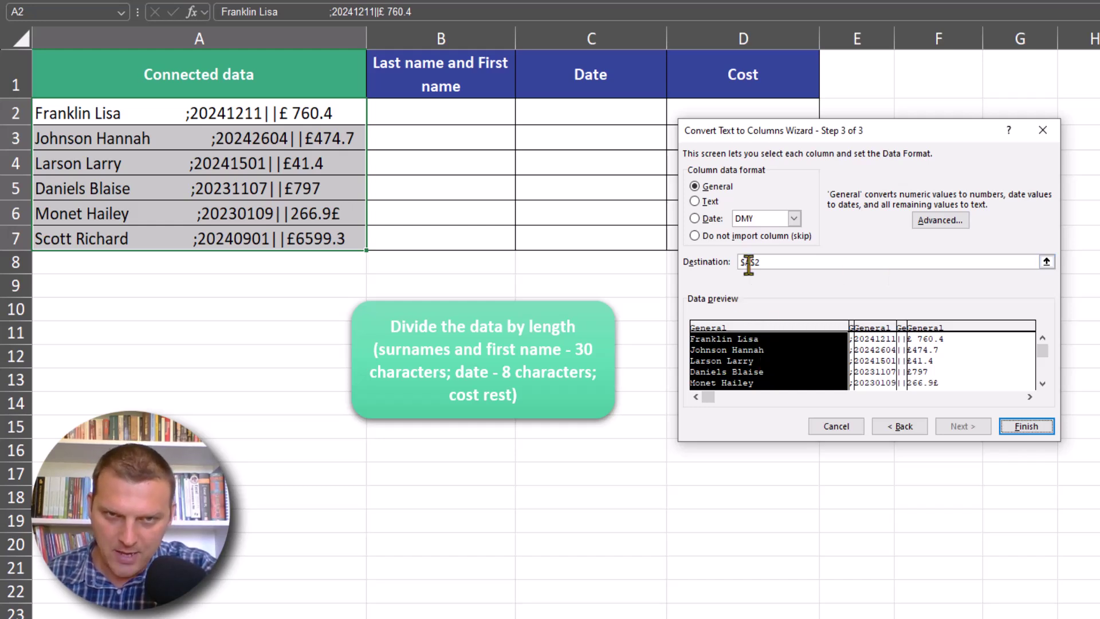
Leave the names column as General and set the one-character semicolon column to skip
click(716, 200)
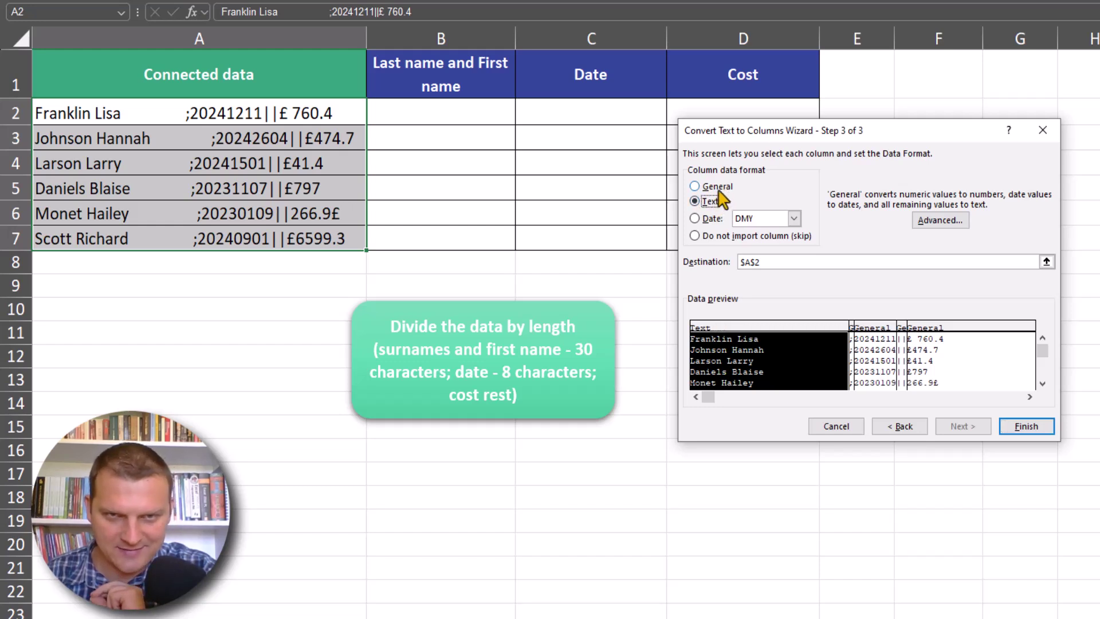
click(720, 189)
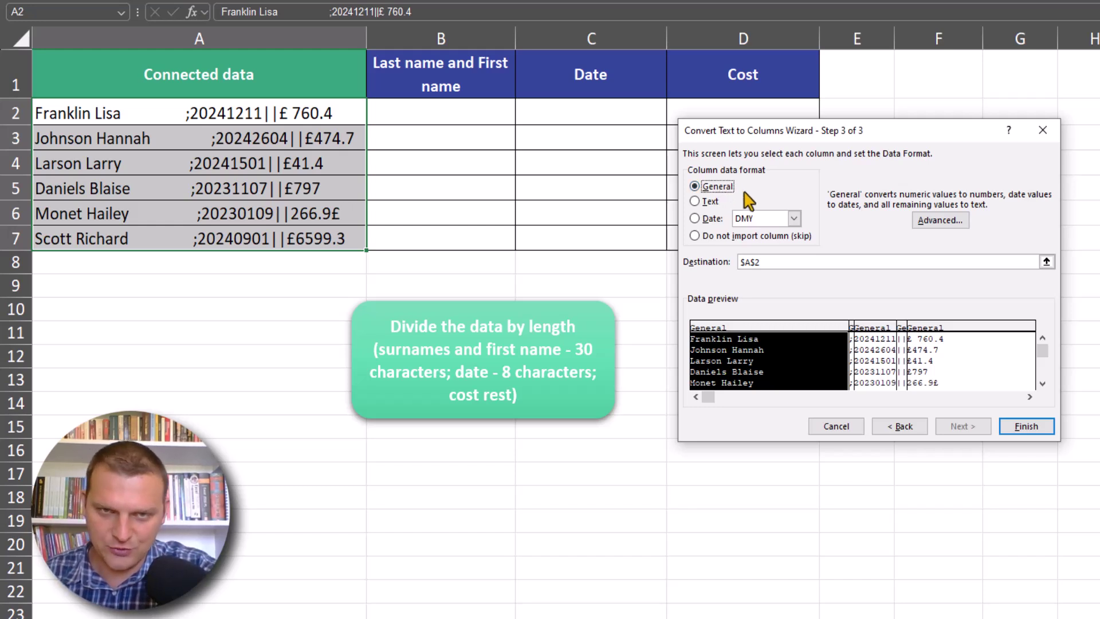
click(852, 327)
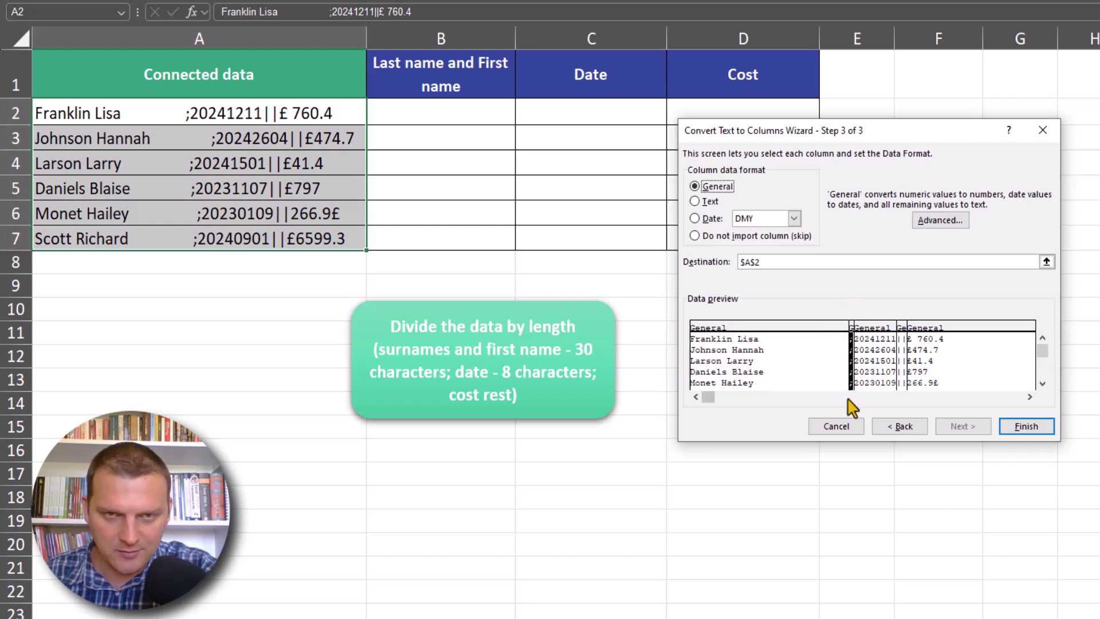
click(714, 237)
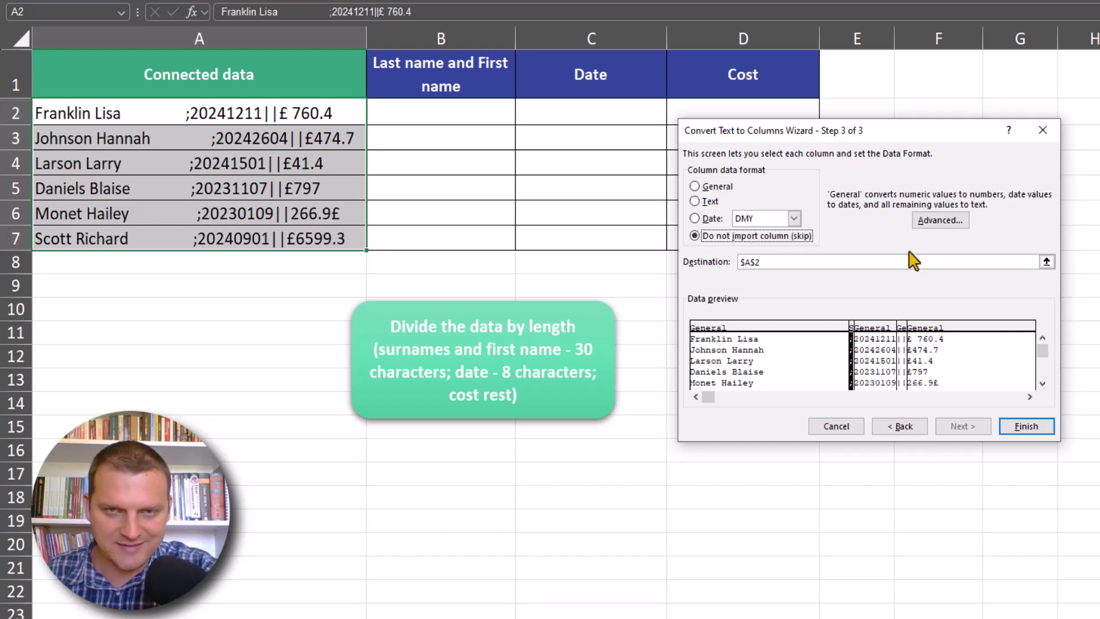
Format the date column as Date with YDM order
click(887, 362)
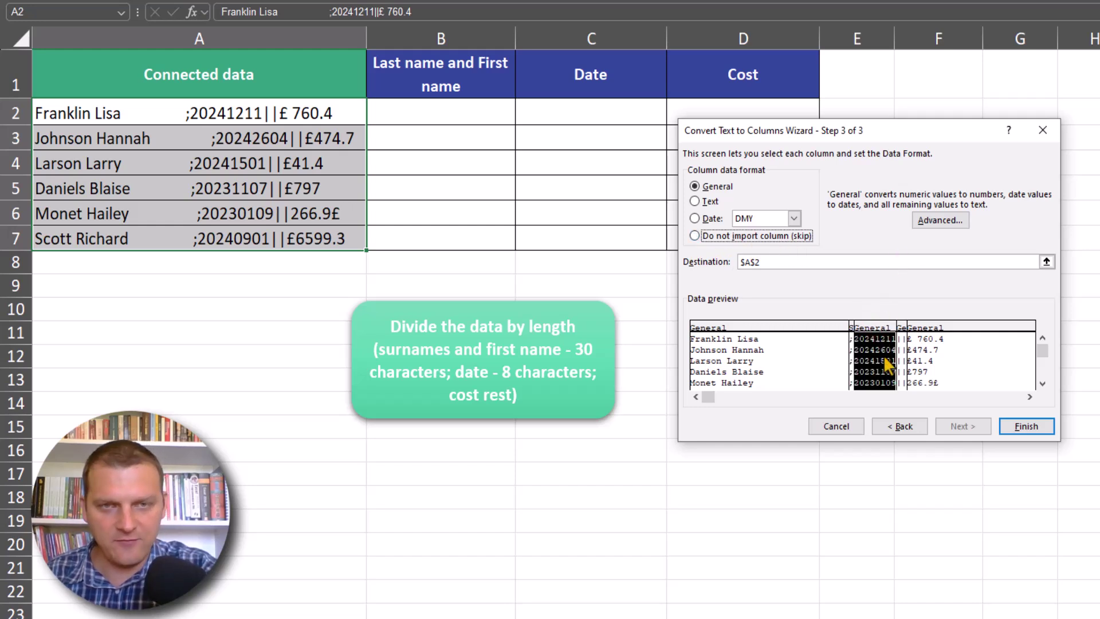
click(712, 219)
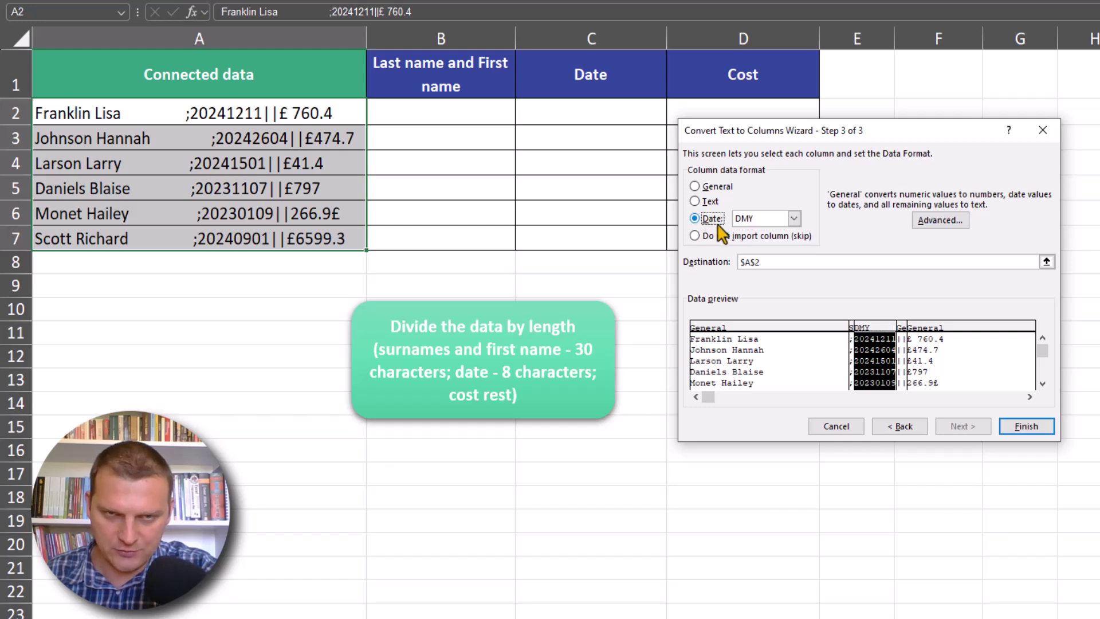
click(793, 219)
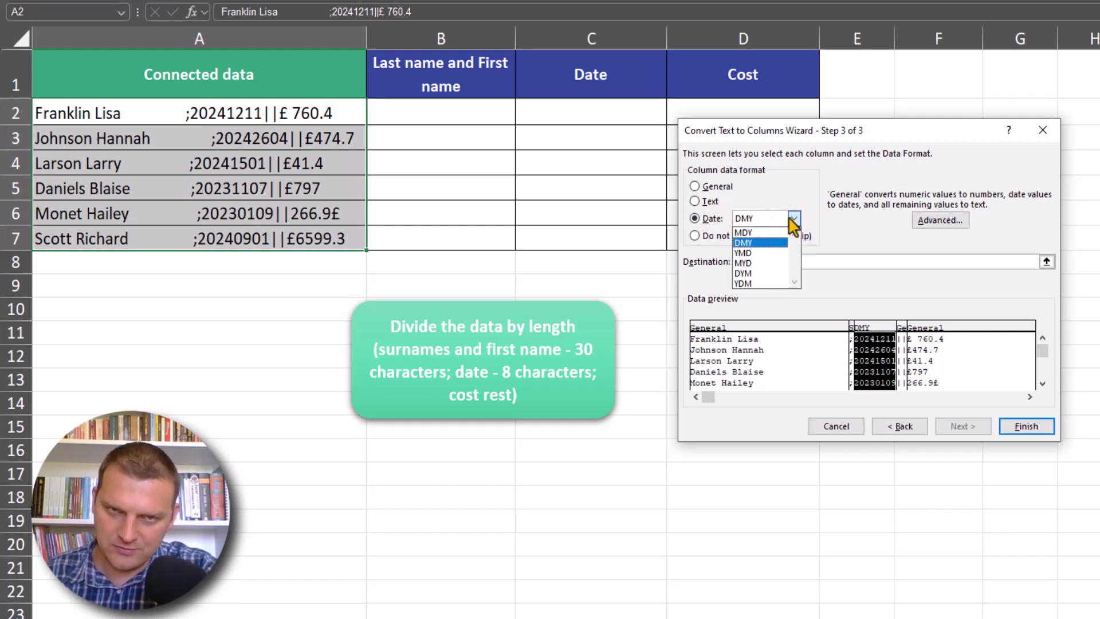
click(748, 284)
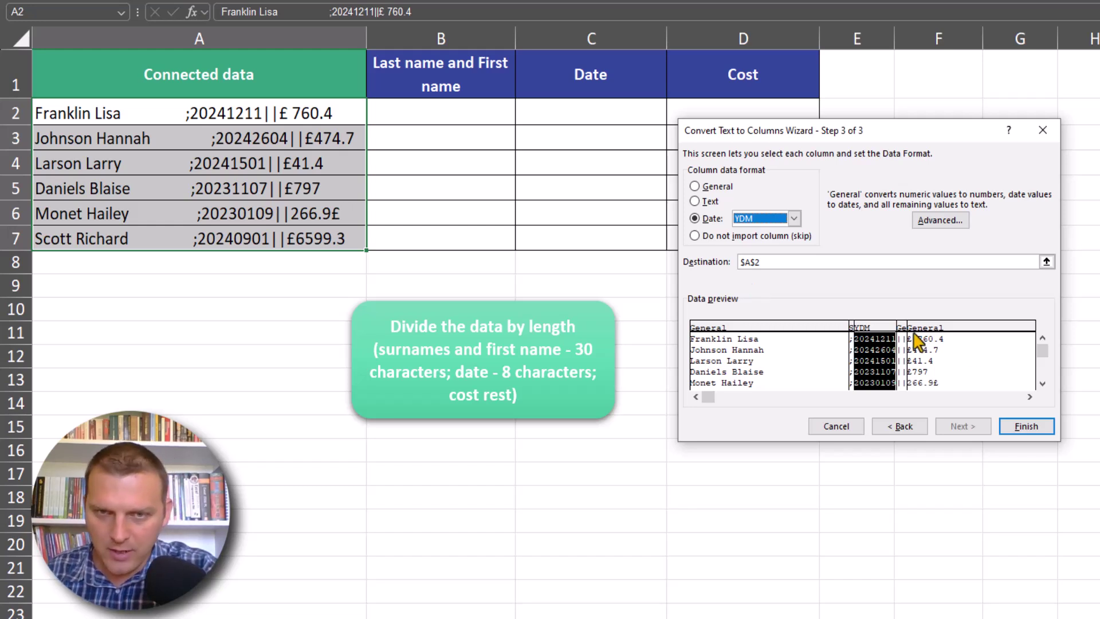
Skip the double-bar column, keep cost as General, and set the destination to $B$2
click(902, 344)
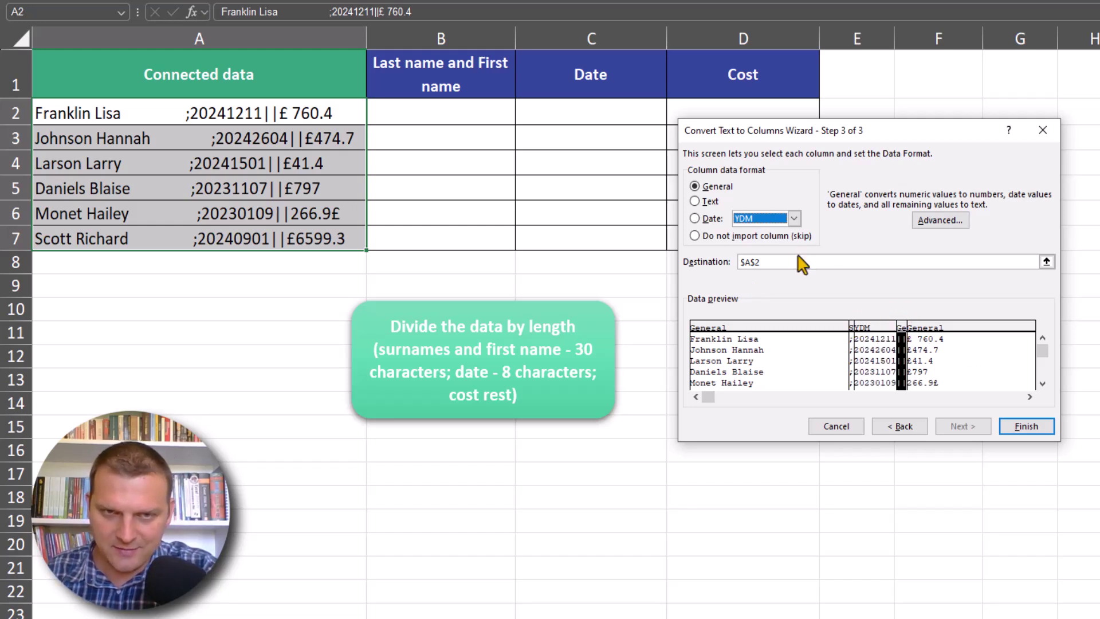
click(712, 237)
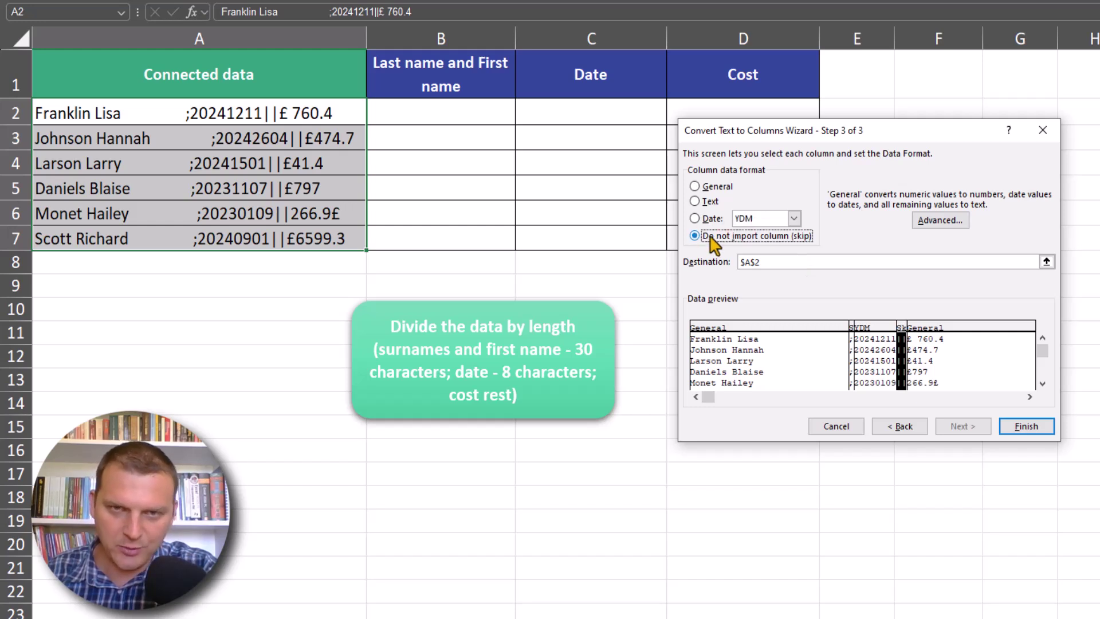
click(956, 347)
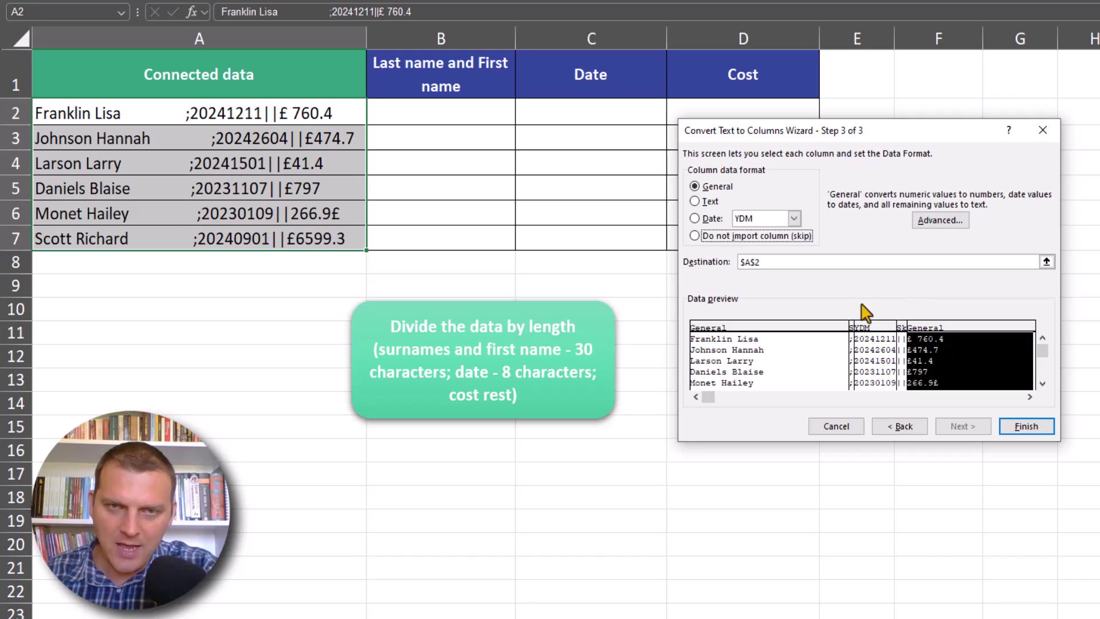
click(781, 262)
click(463, 119)
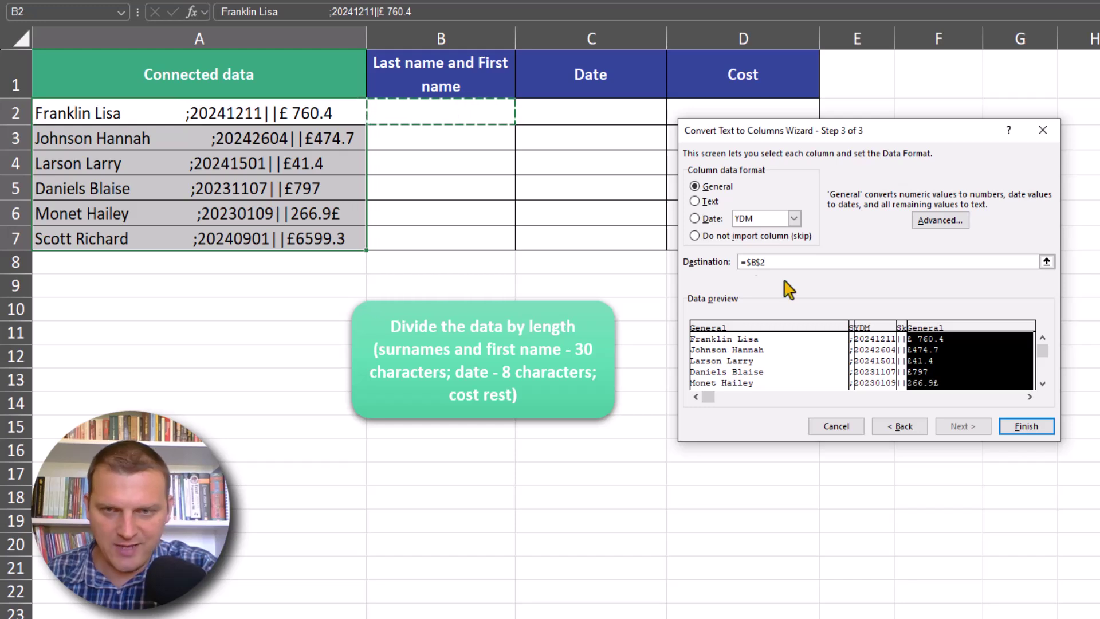
Finish the split and confirm replacing the existing data in B2:D7
click(1024, 428)
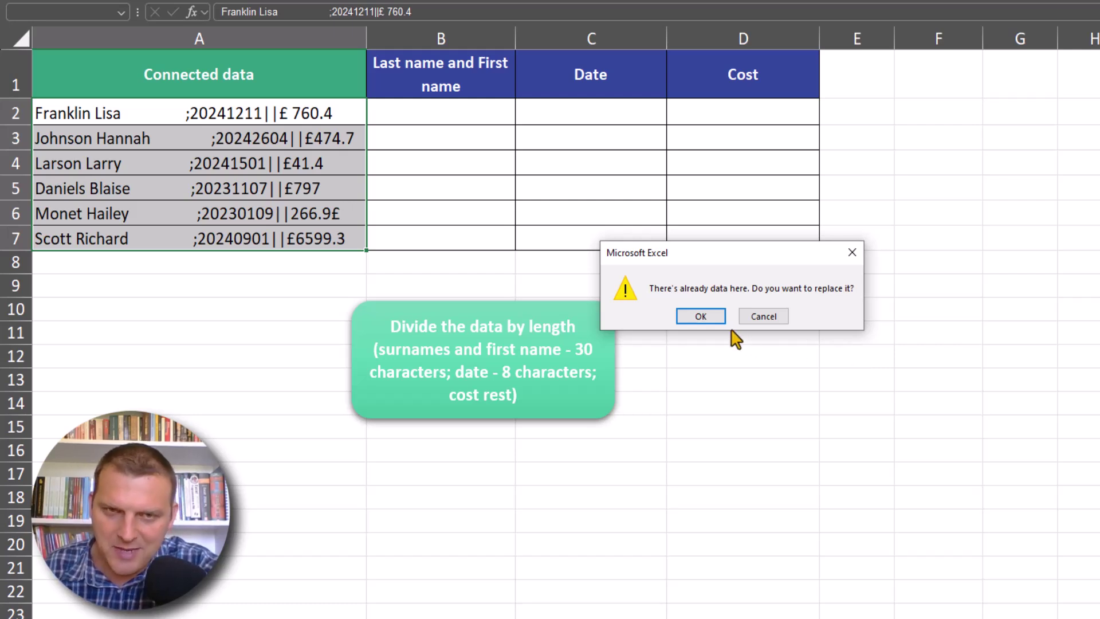
click(703, 317)
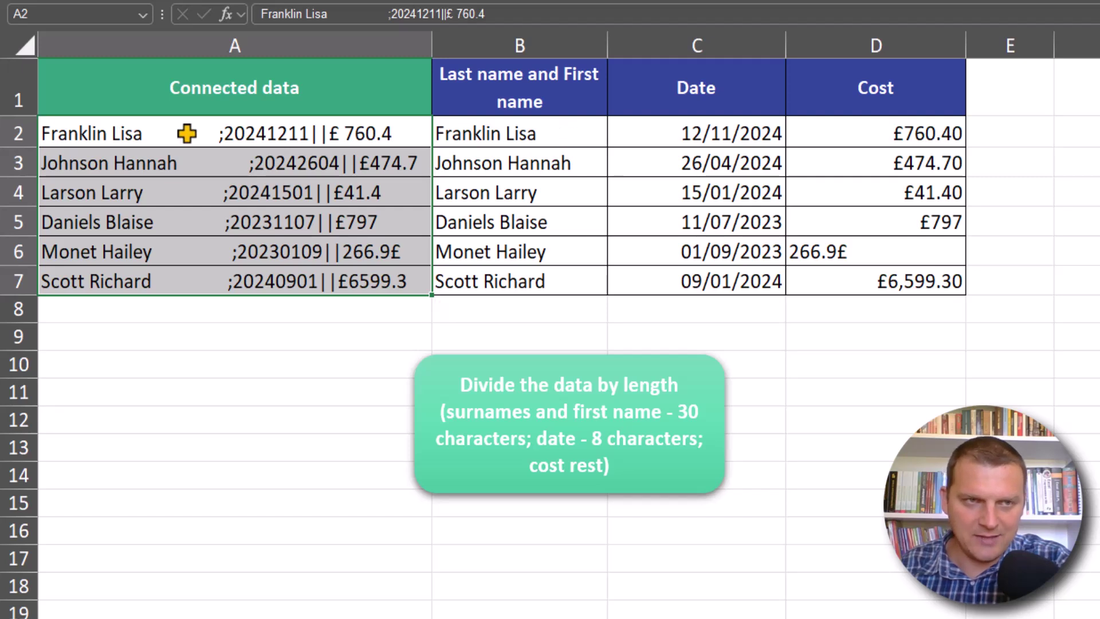
click(187, 134)
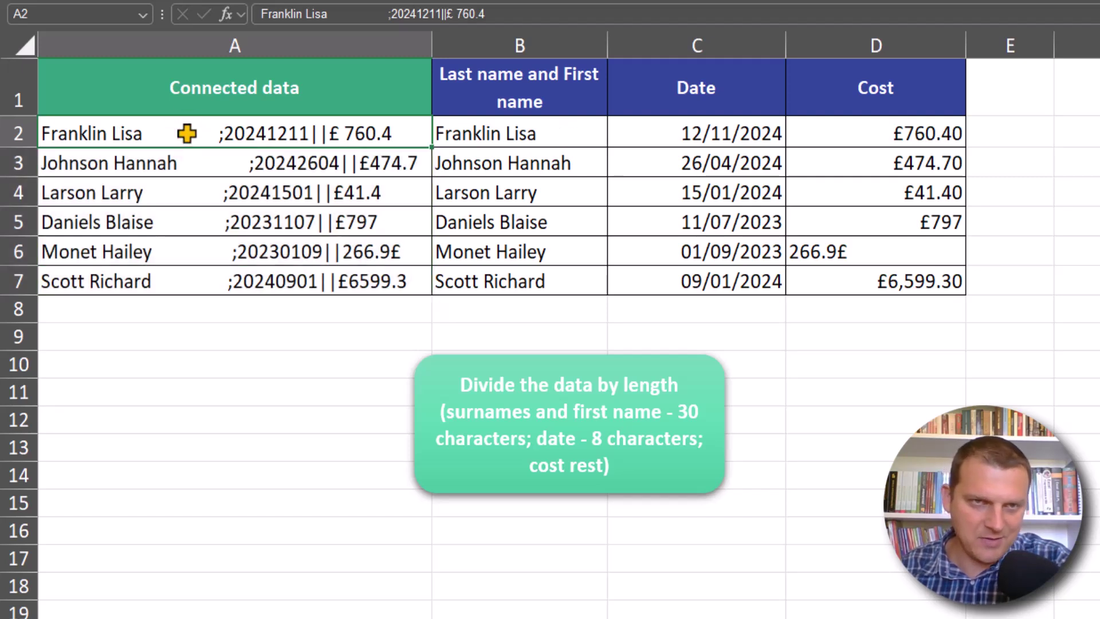
double_click(186, 134)
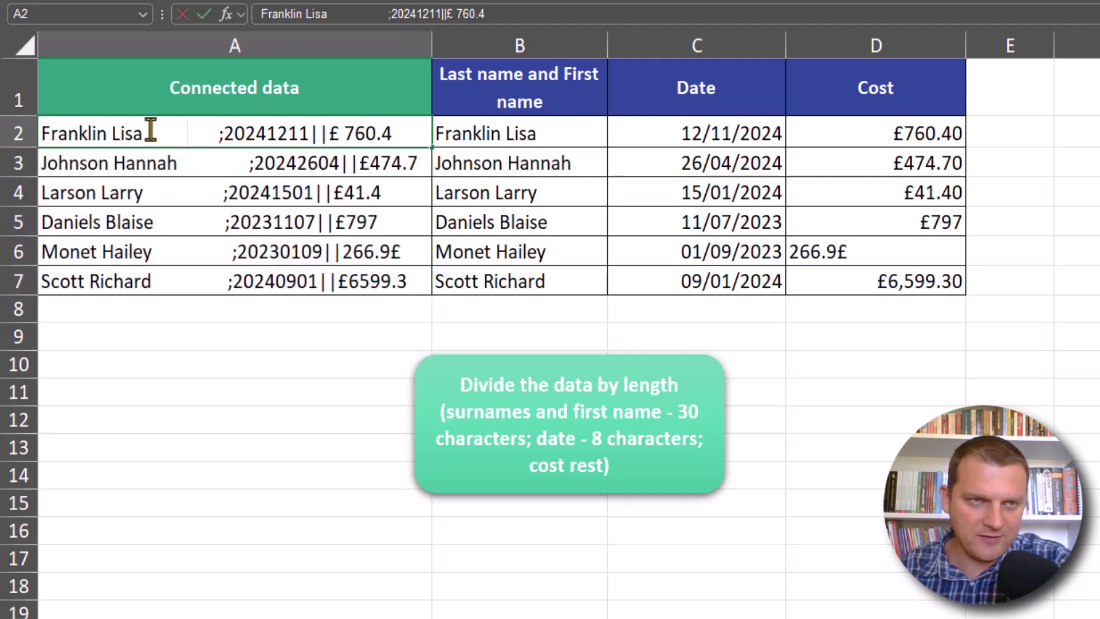
drag(148, 132, 217, 137)
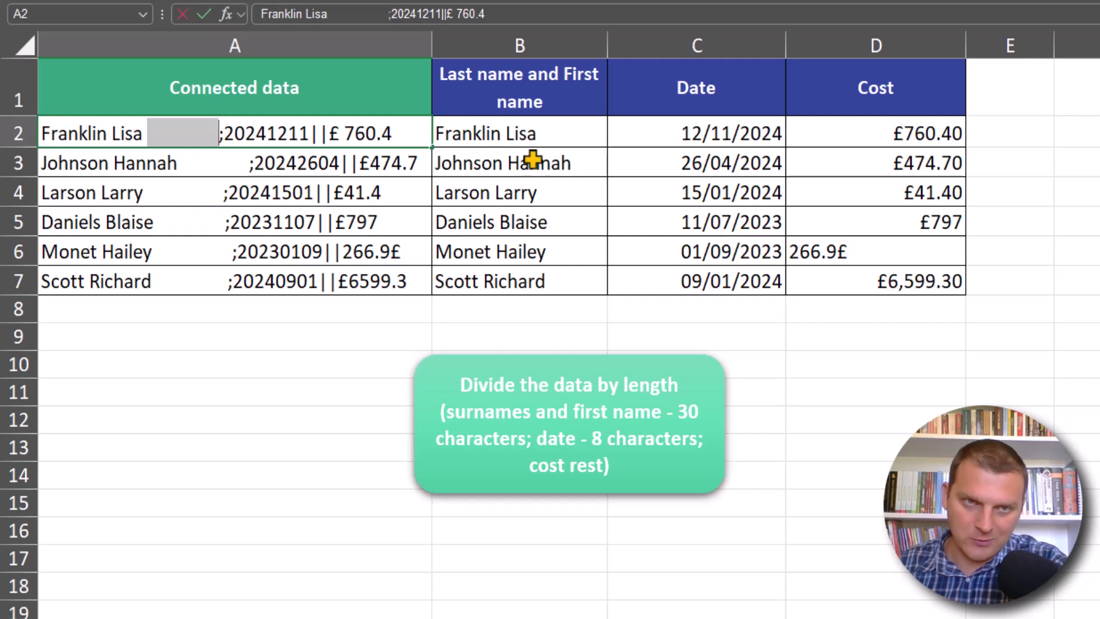
double_click(553, 130)
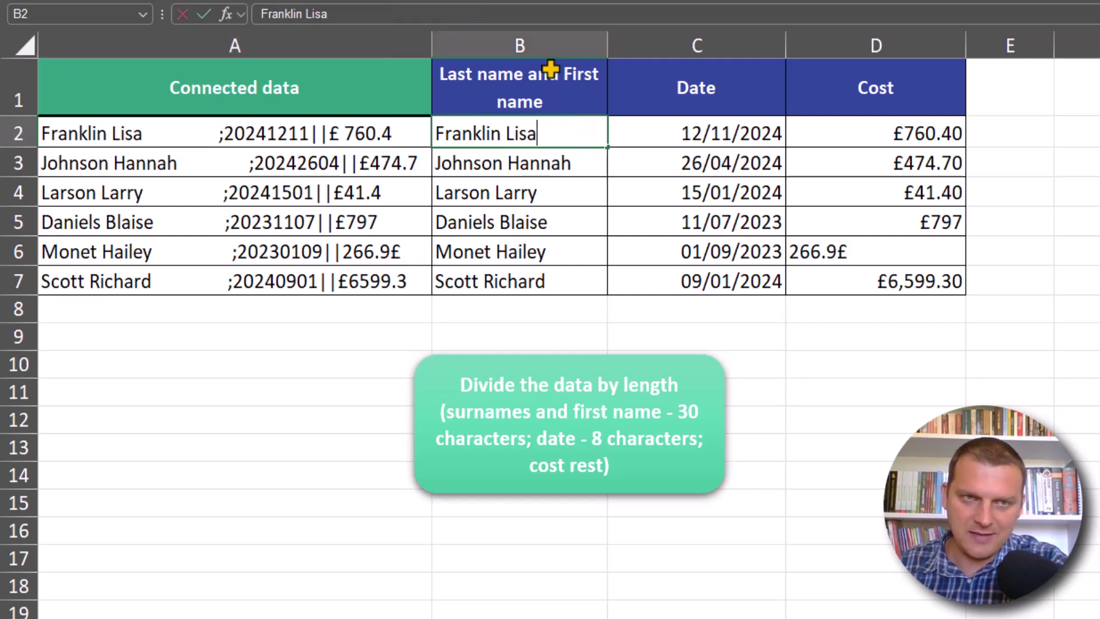
double_click(584, 163)
double_click(575, 191)
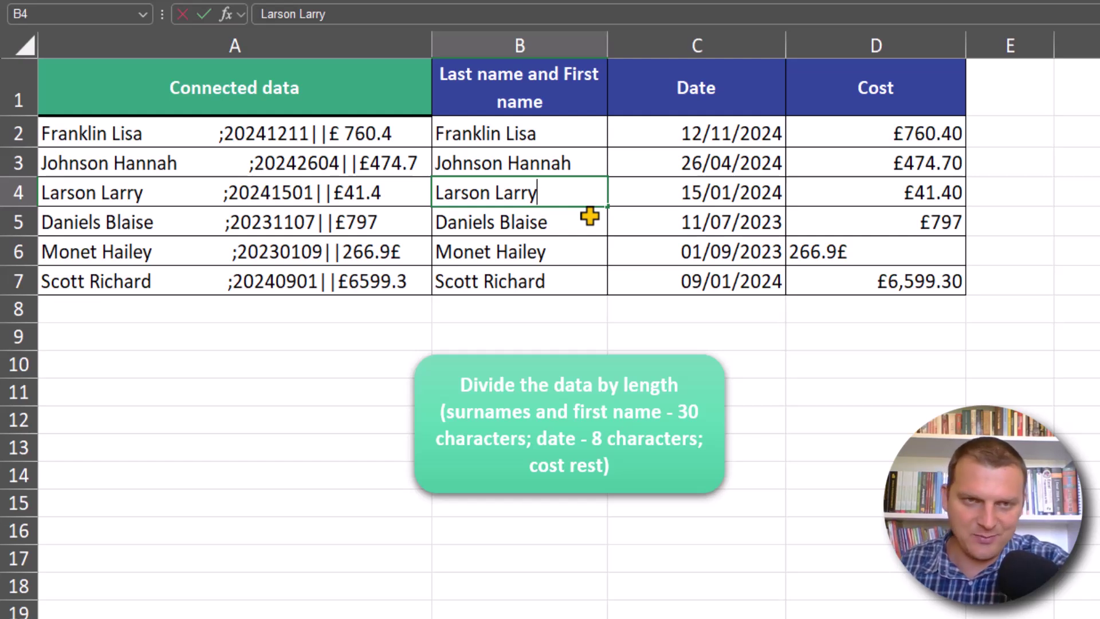
drag(744, 139, 758, 283)
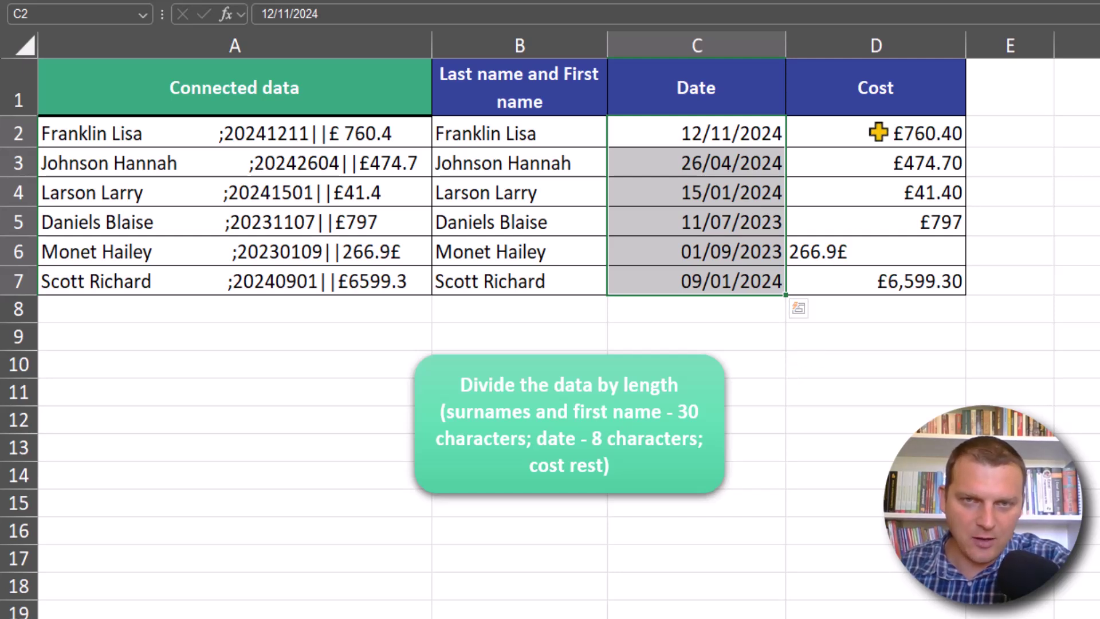
drag(878, 132, 879, 285)
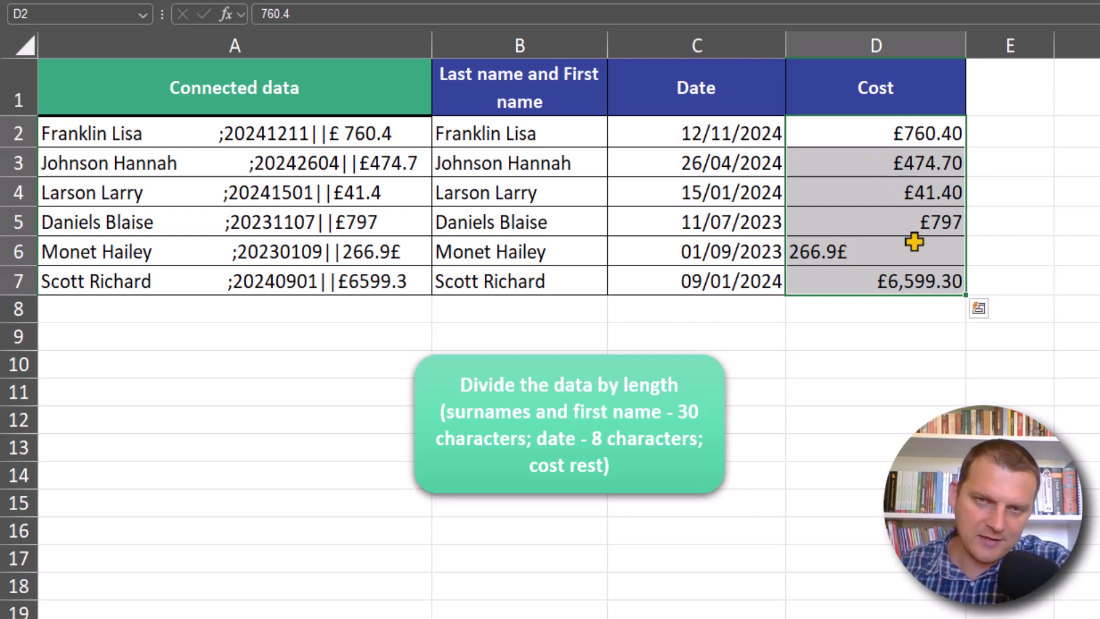
click(895, 221)
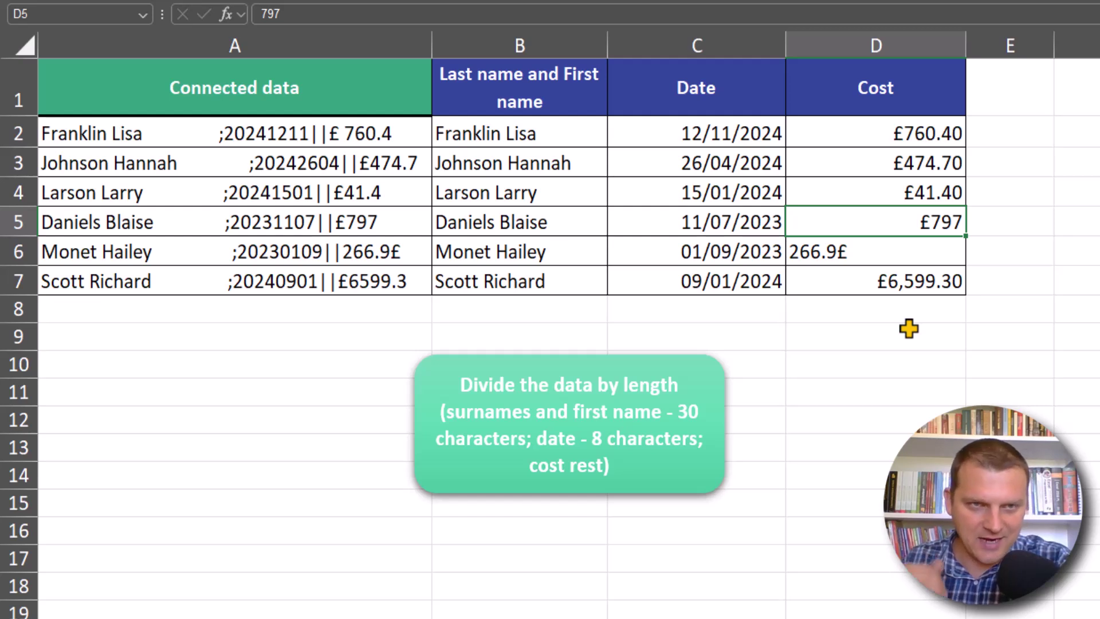
click(835, 253)
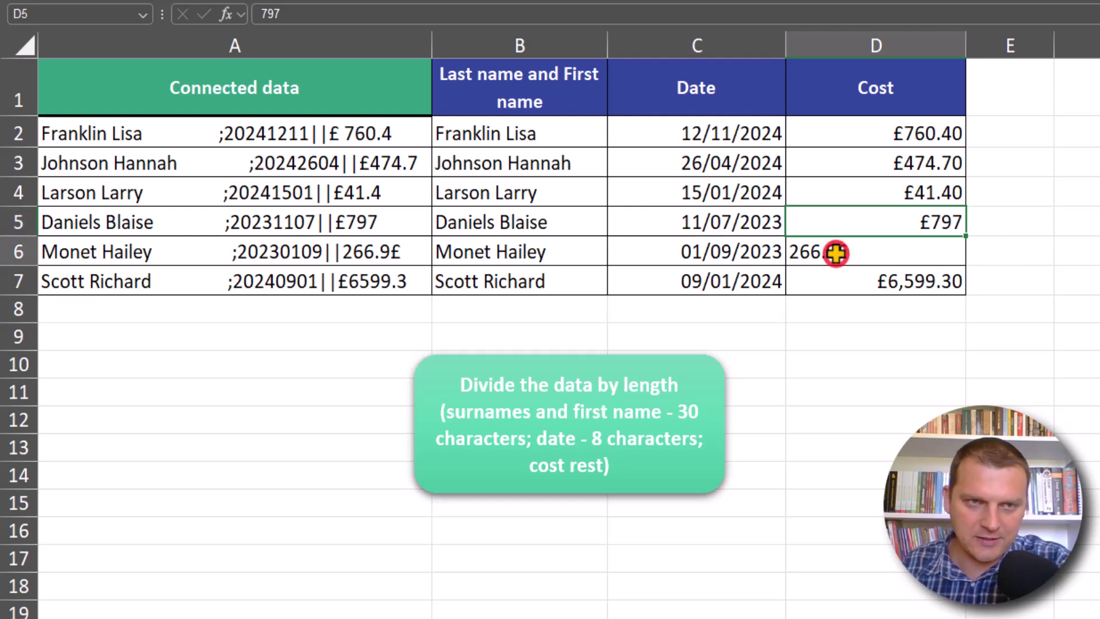
click(407, 248)
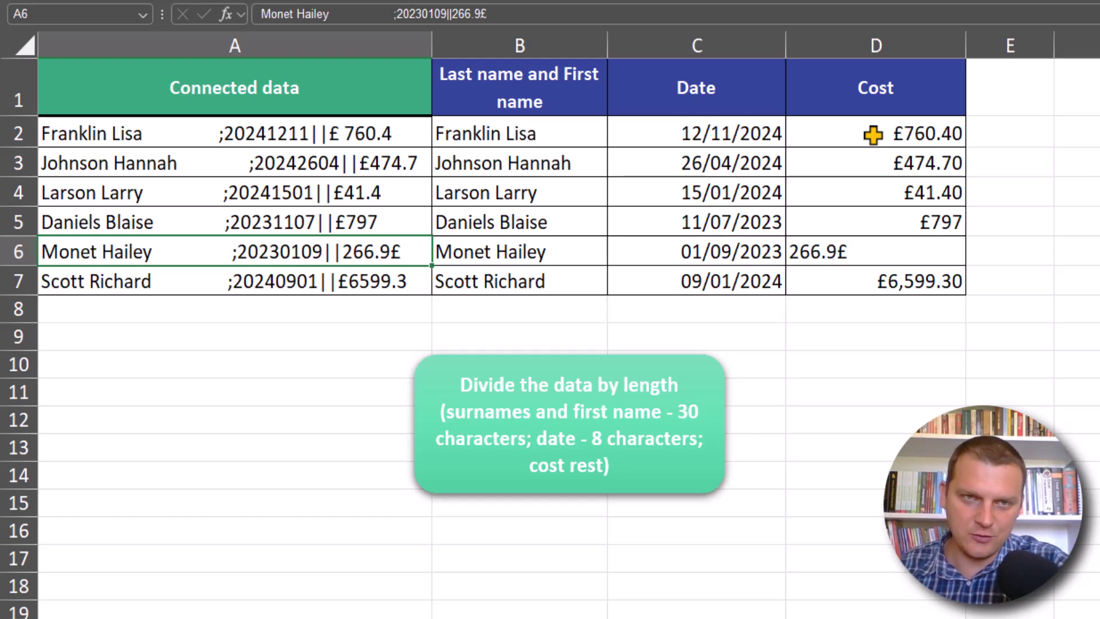
drag(413, 134, 387, 339)
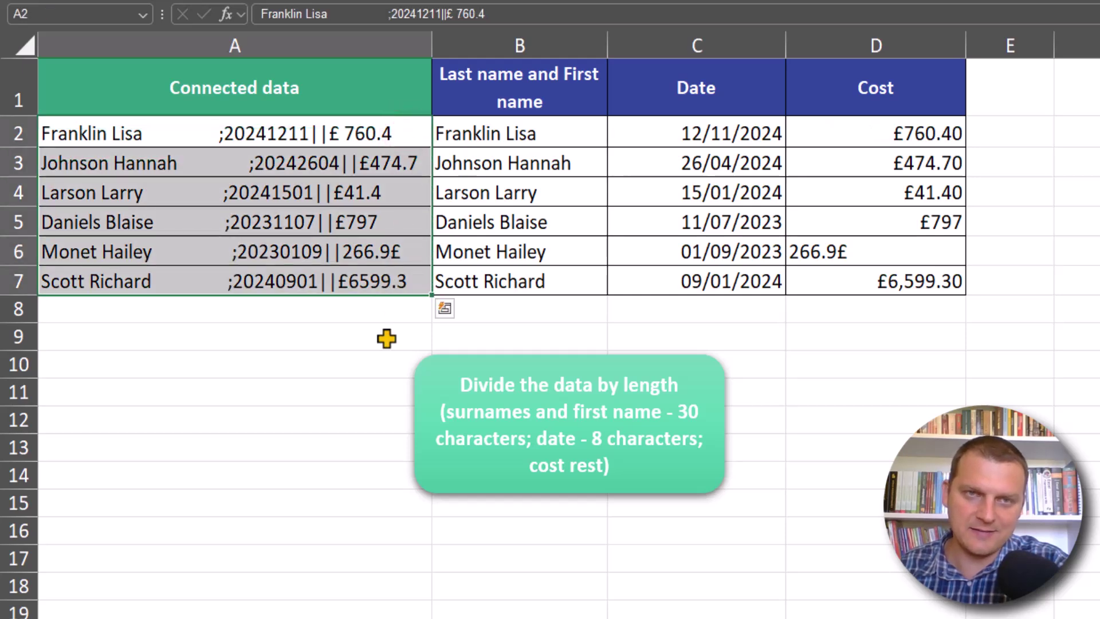